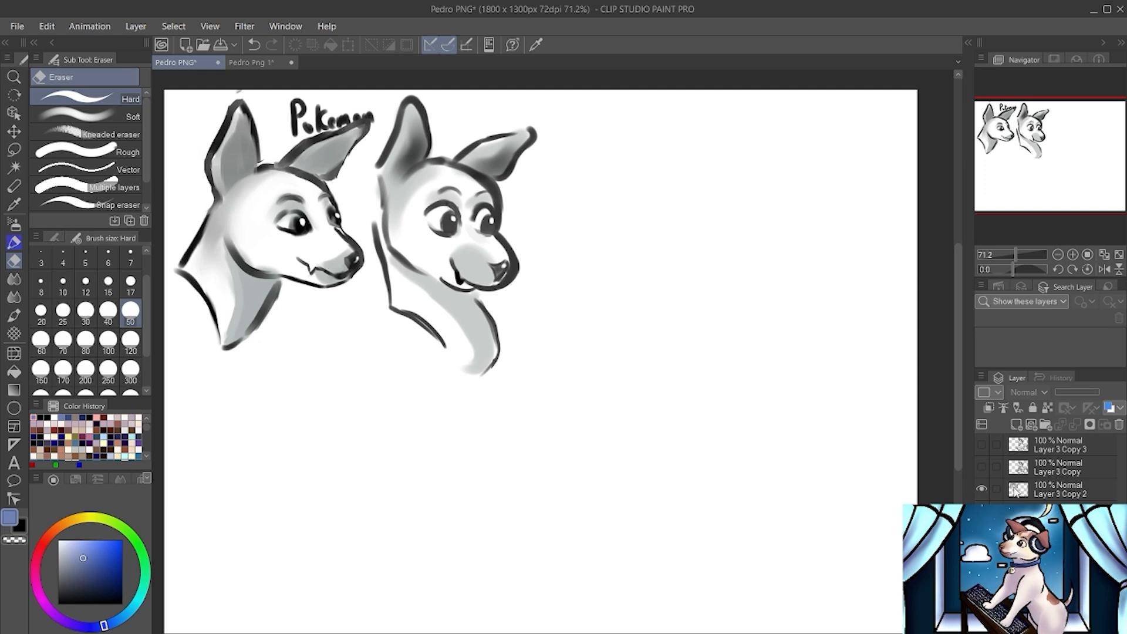
# Show the Layer 3 Copy 3 sketch of the dog at the keyboard and switch to the Pedro Png 1 drawing
pyautogui.click(979, 468)
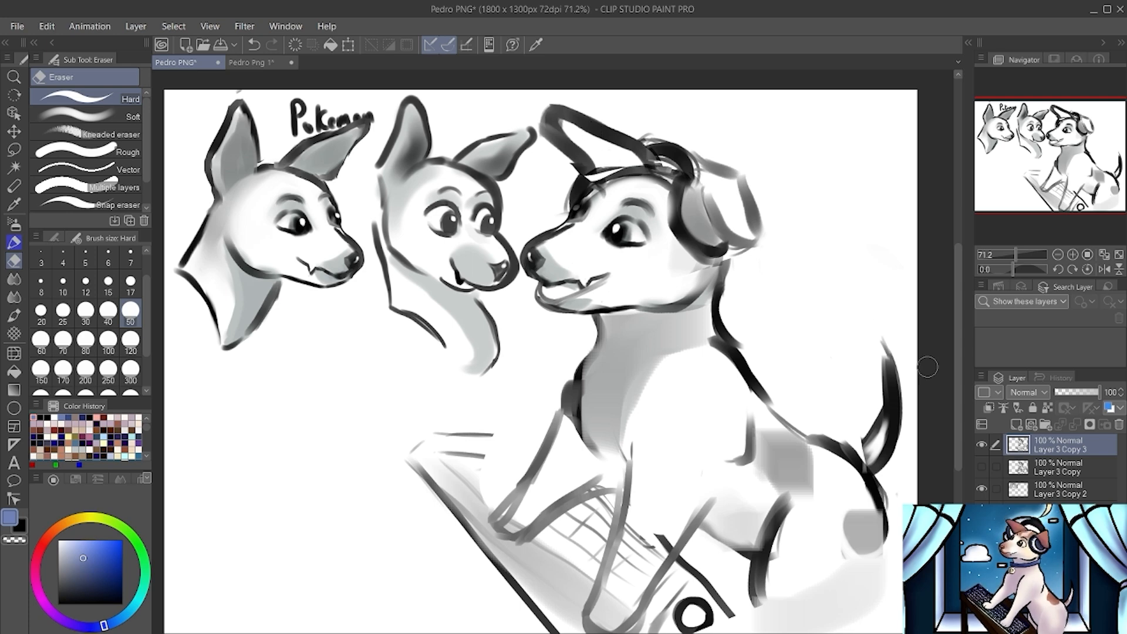
pyautogui.hotkey('ctrl', 'Tab')
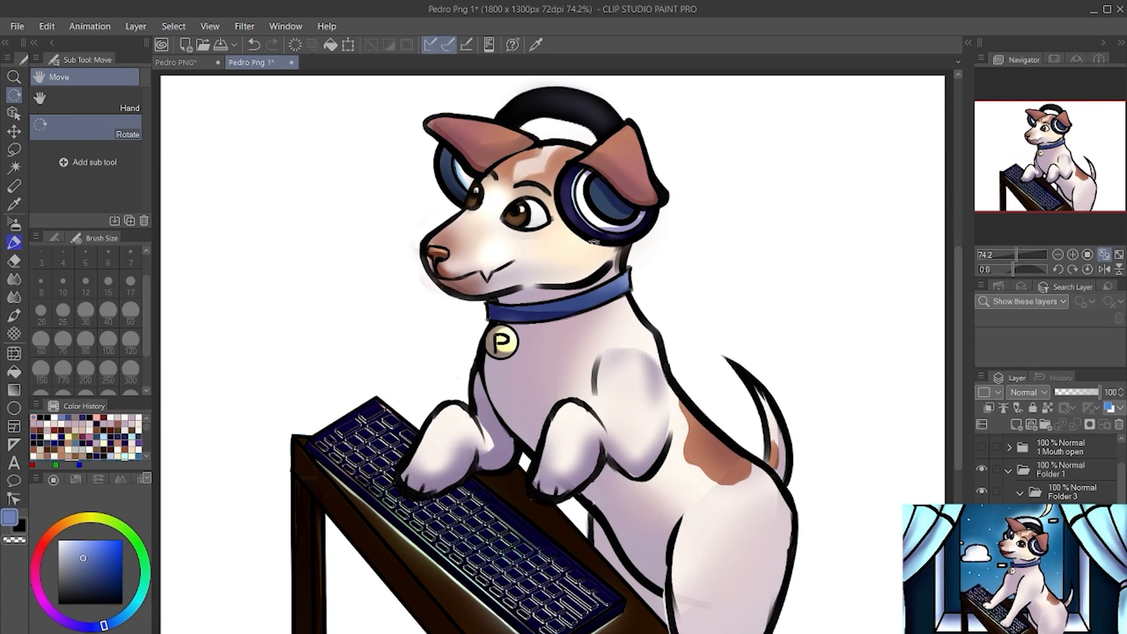
# Toggle the visibility of Folder 3 and Folder 7 to compare the dog's open and closed eyes
pyautogui.click(982, 494)
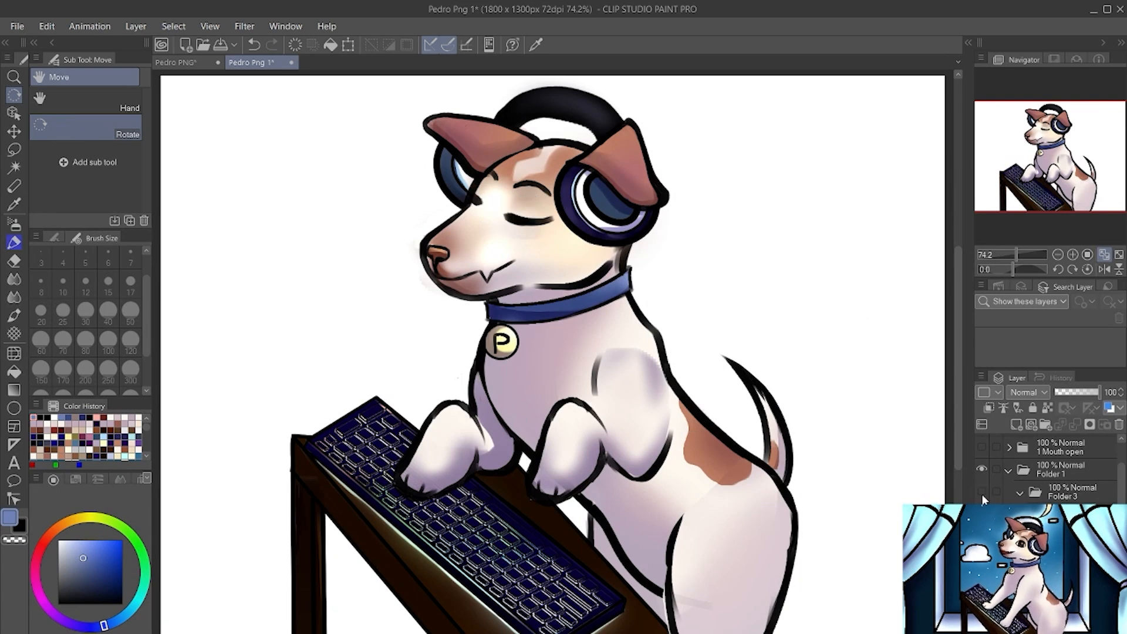
pyautogui.press('e')
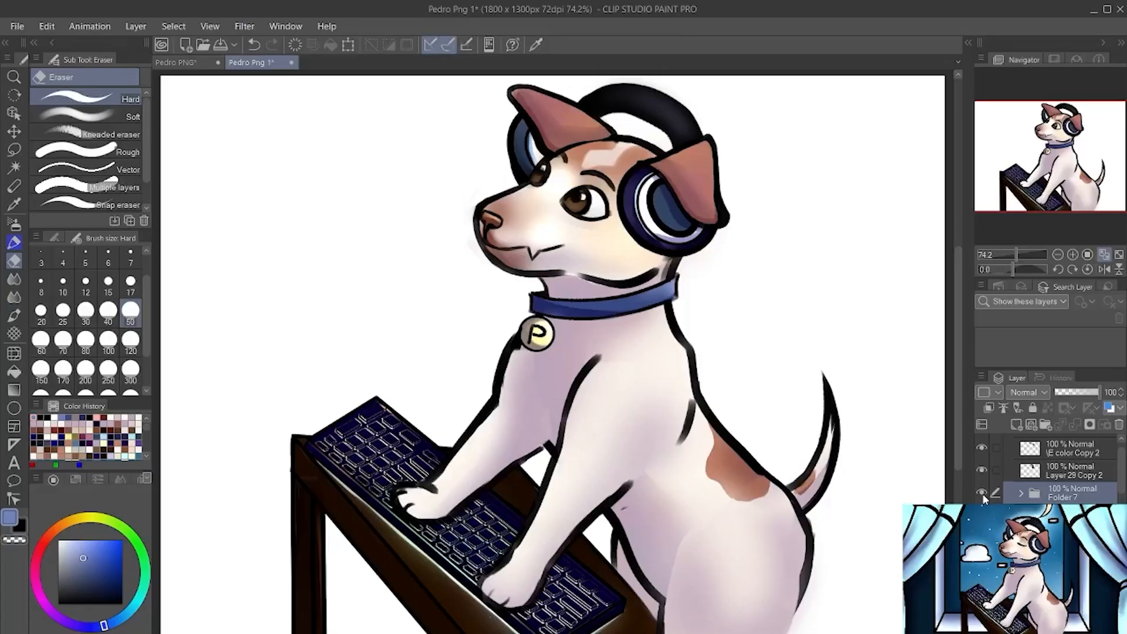
pyautogui.click(983, 494)
pyautogui.click(983, 495)
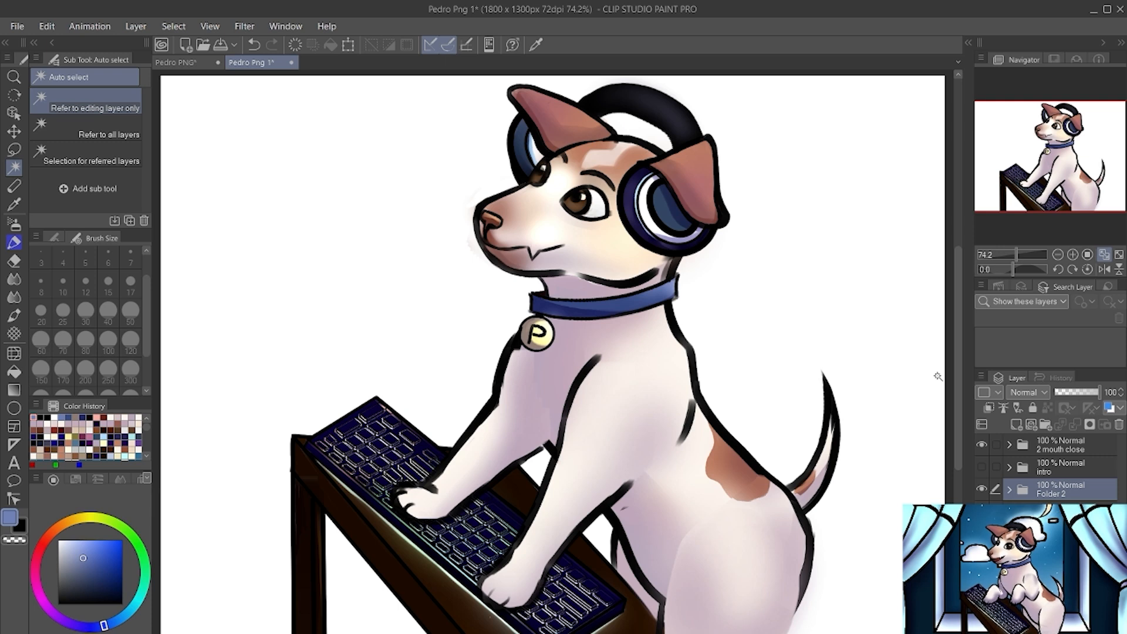
# Export the drawing as a single-layer PNG file named Pedro Png 1
pyautogui.click(16, 27)
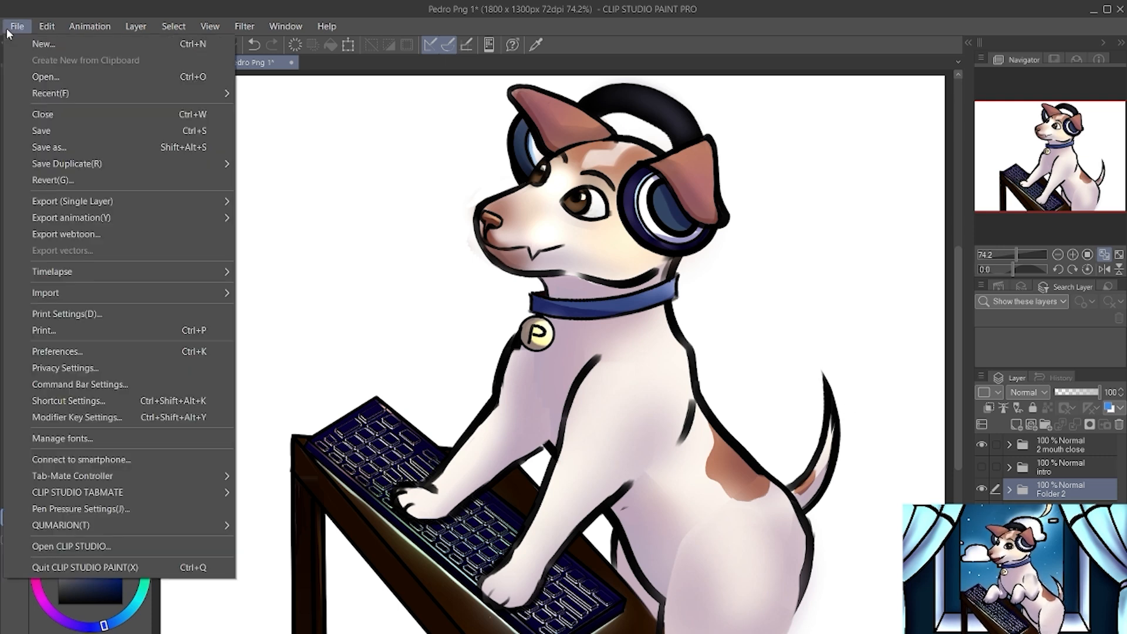
pyautogui.moveTo(40, 202)
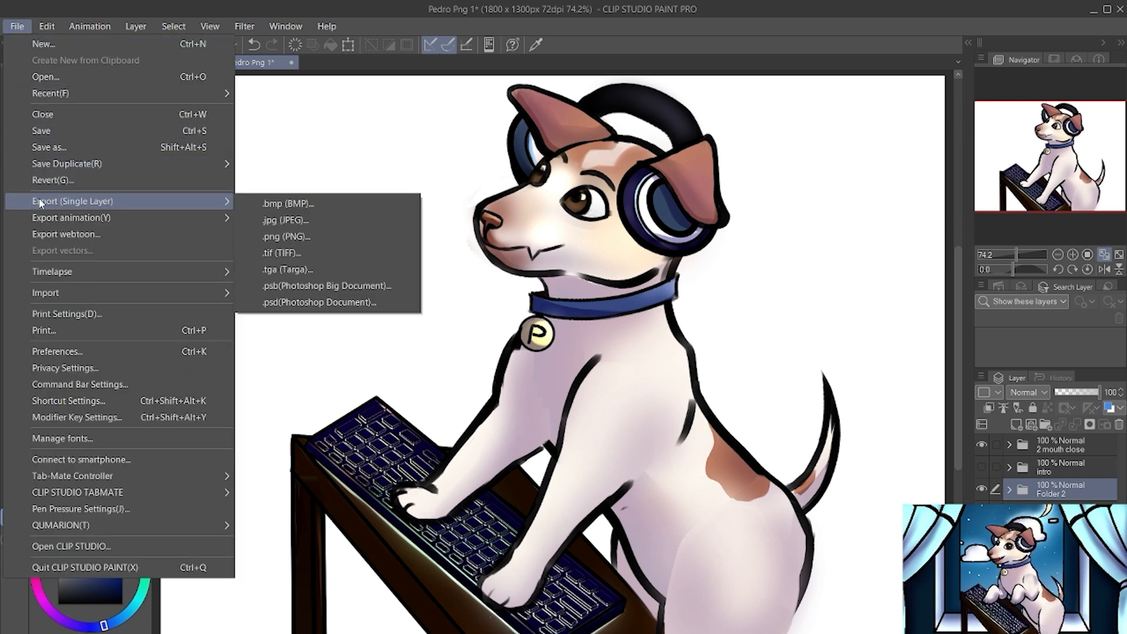
pyautogui.click(268, 236)
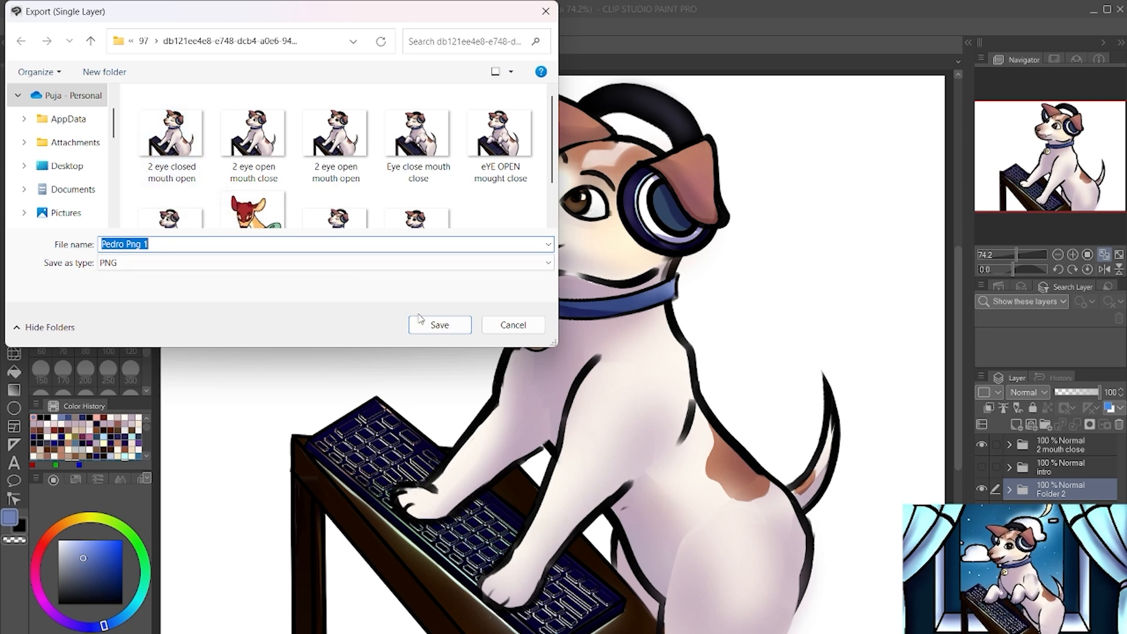
pyautogui.click(420, 319)
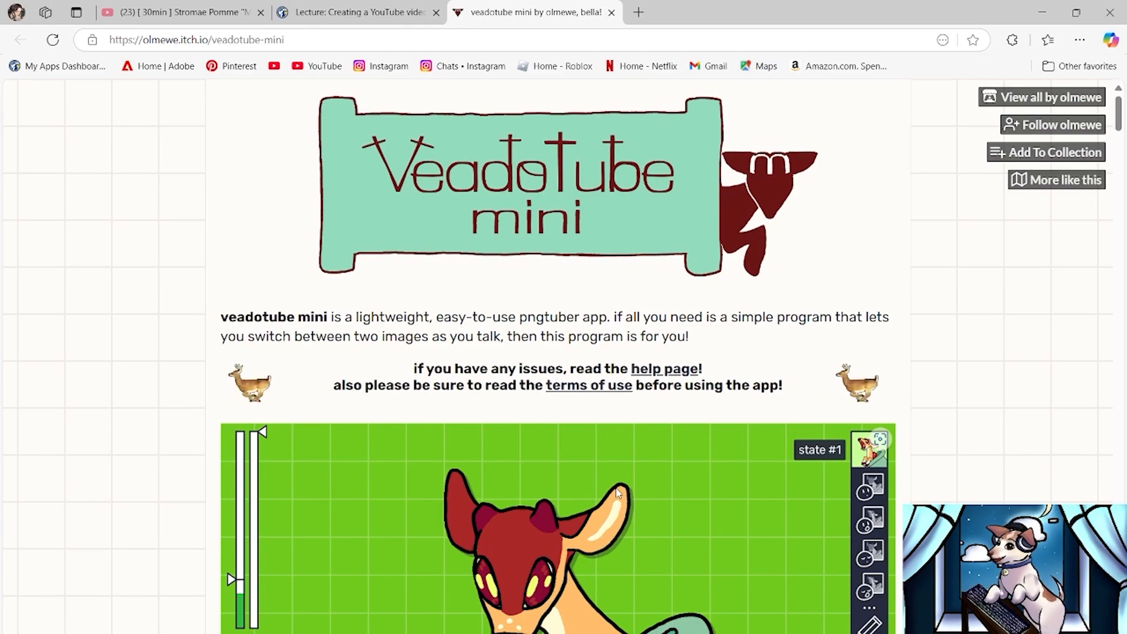
# Read through the veadotube mini page's feature list down to the Download section
pyautogui.scroll(-10, 618, 492)
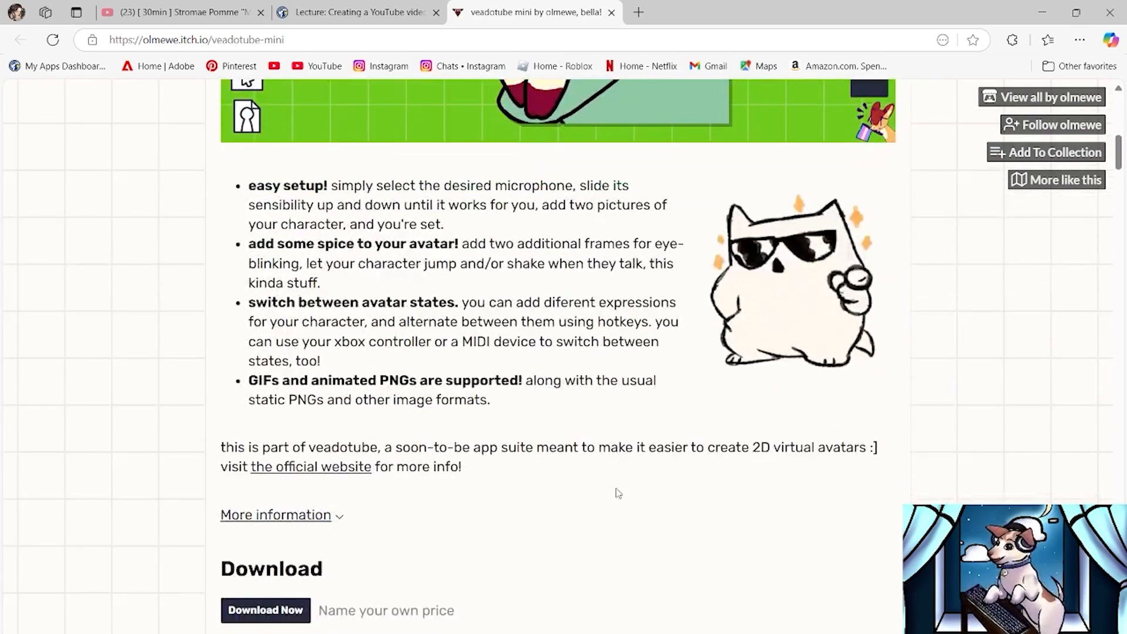
pyautogui.scroll(-3, 618, 492)
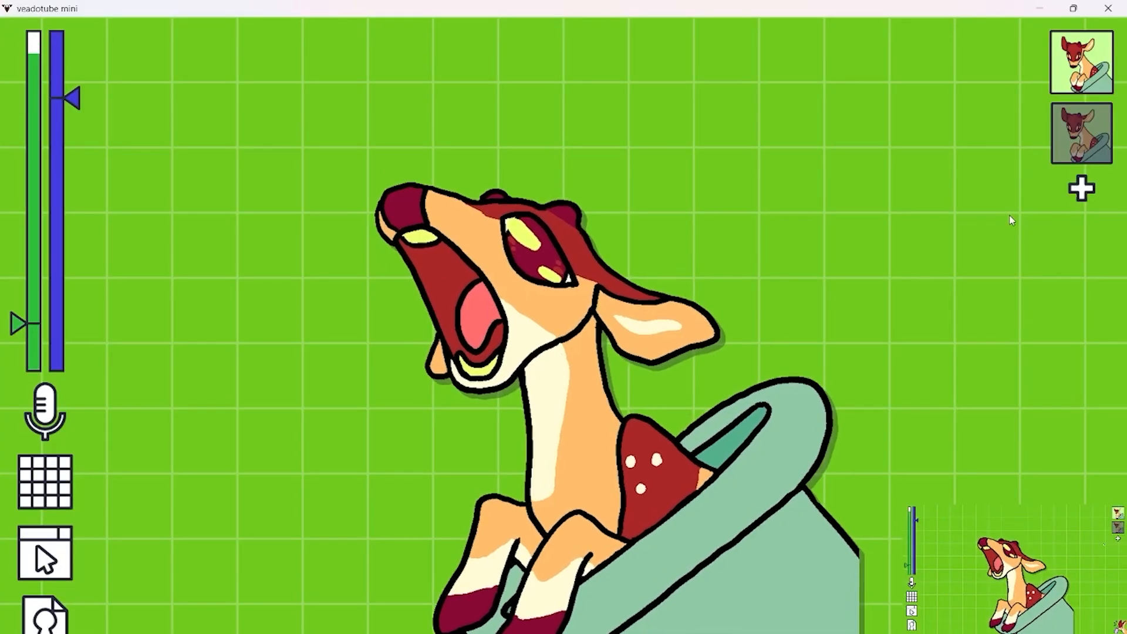
# Start exporting the closed-mouth image of the aaAAA! state as PNG and browse to the Home location
pyautogui.click(1078, 76)
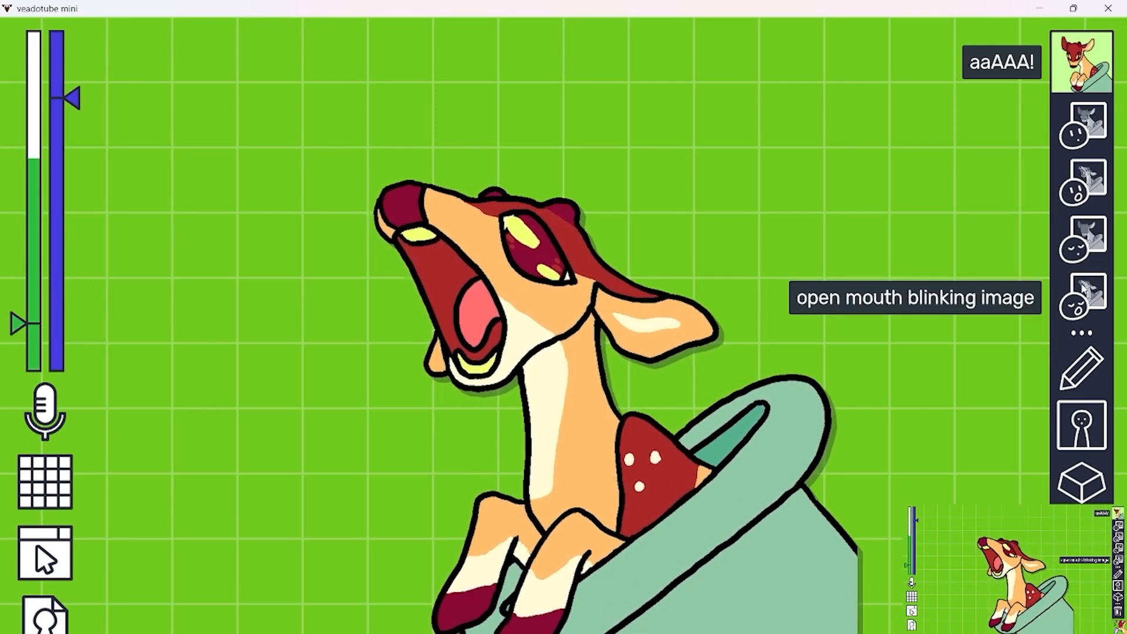
pyautogui.rightClick(1076, 132)
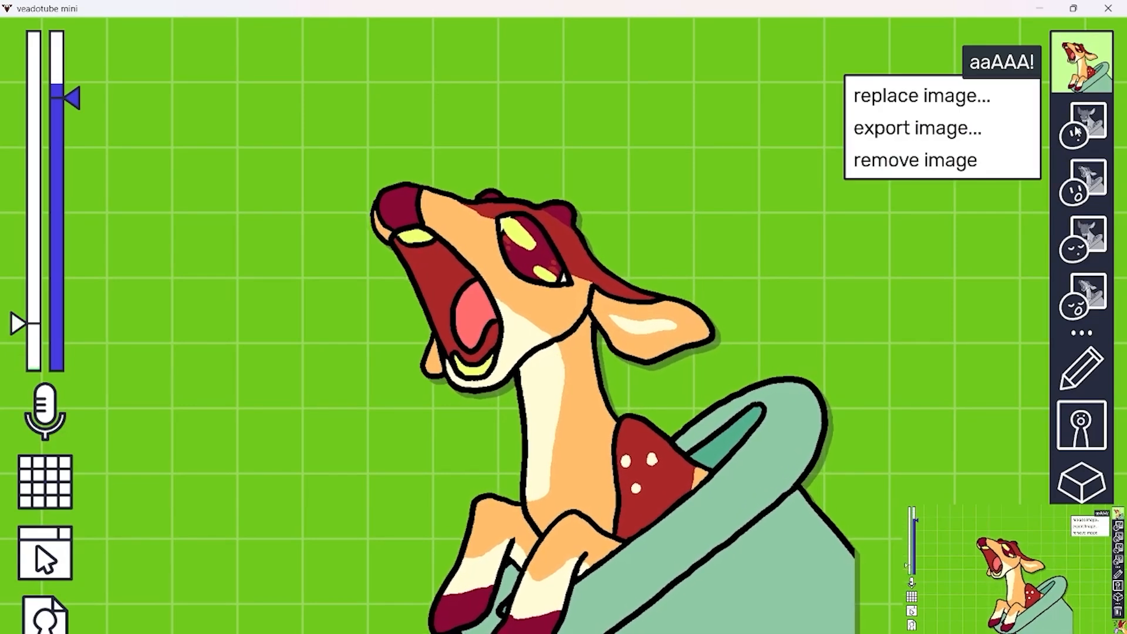
pyautogui.click(992, 135)
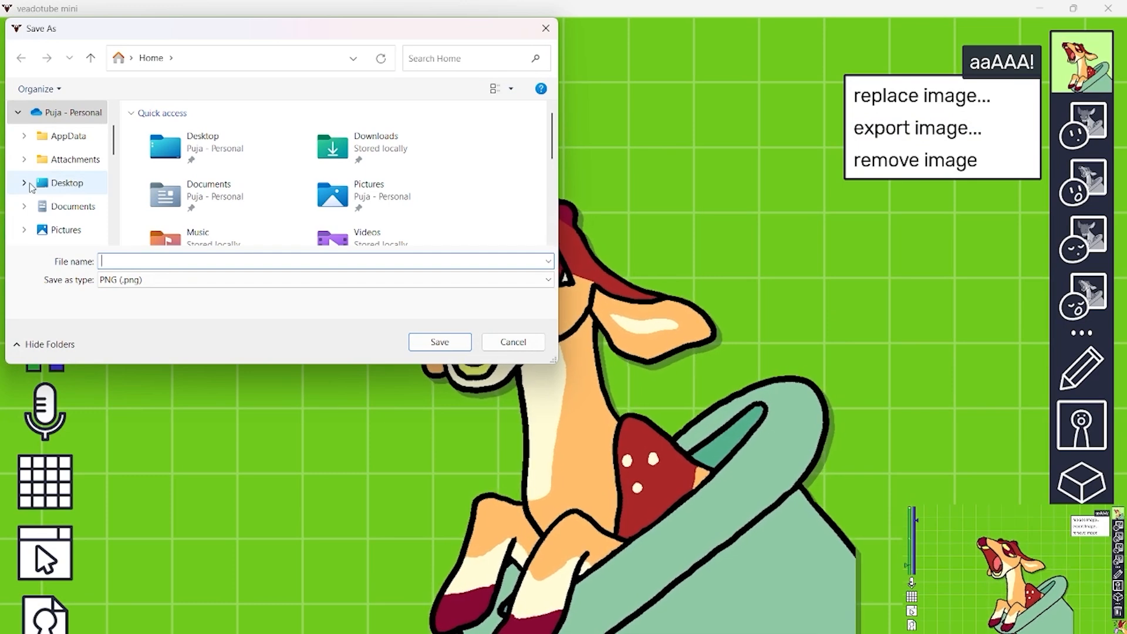
pyautogui.scroll(-3, 31, 184)
pyautogui.scroll(-2, 30, 184)
pyautogui.scroll(6, 35, 185)
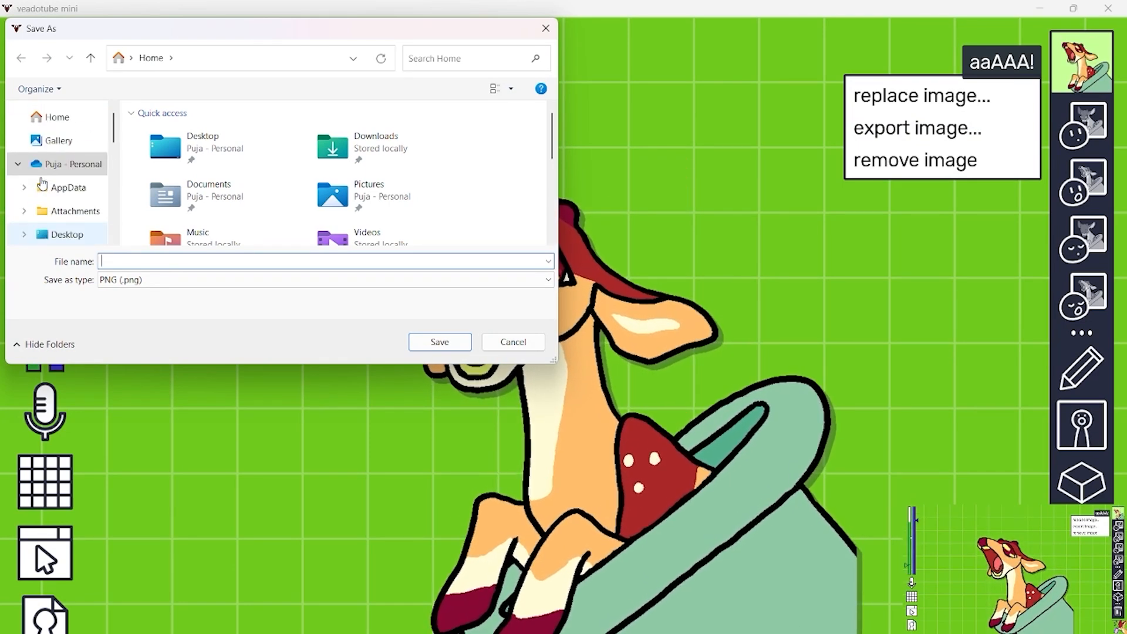
pyautogui.click(54, 117)
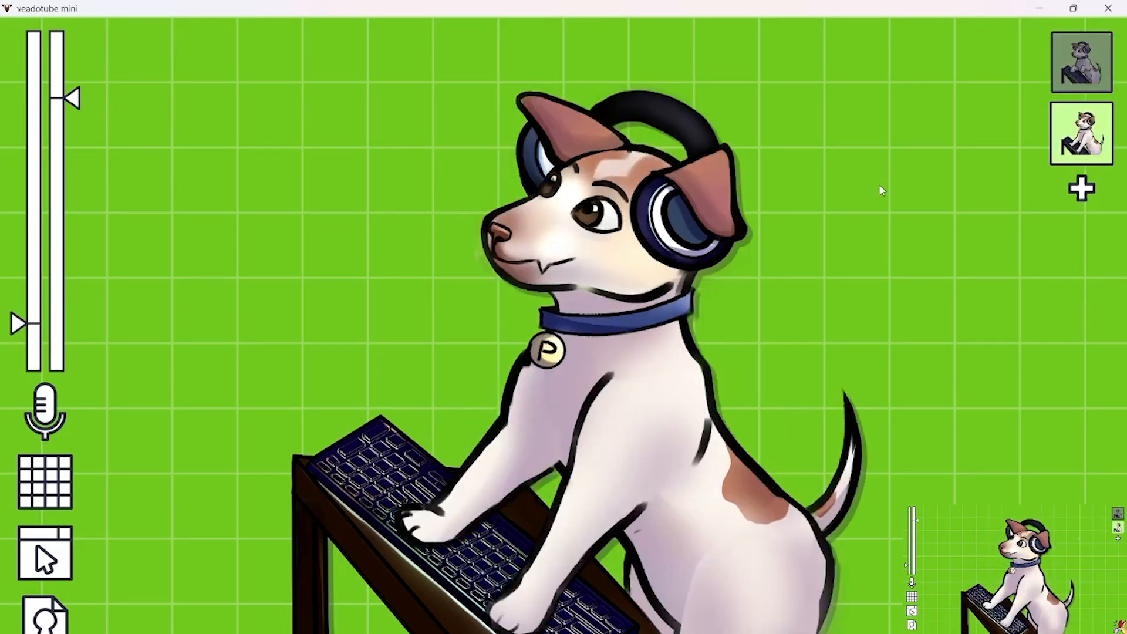
# Test the state shortcuts by switching the dog avatar back and forth between its two poses
pyautogui.press('1')
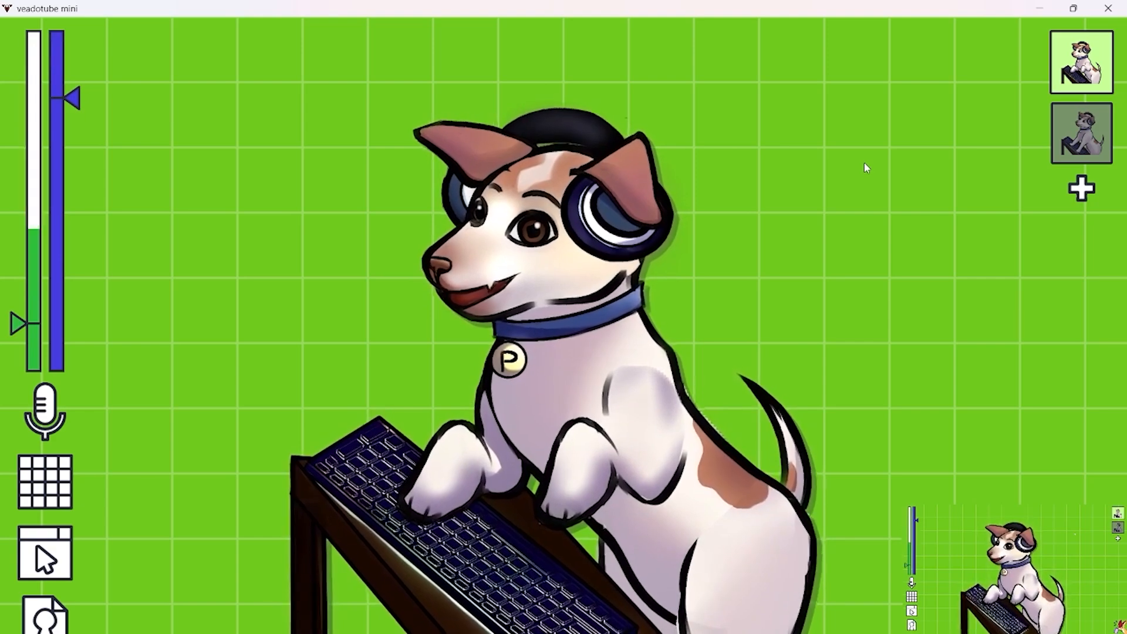
pyautogui.press('2')
pyautogui.press('1')
pyautogui.press('2')
pyautogui.press('1')
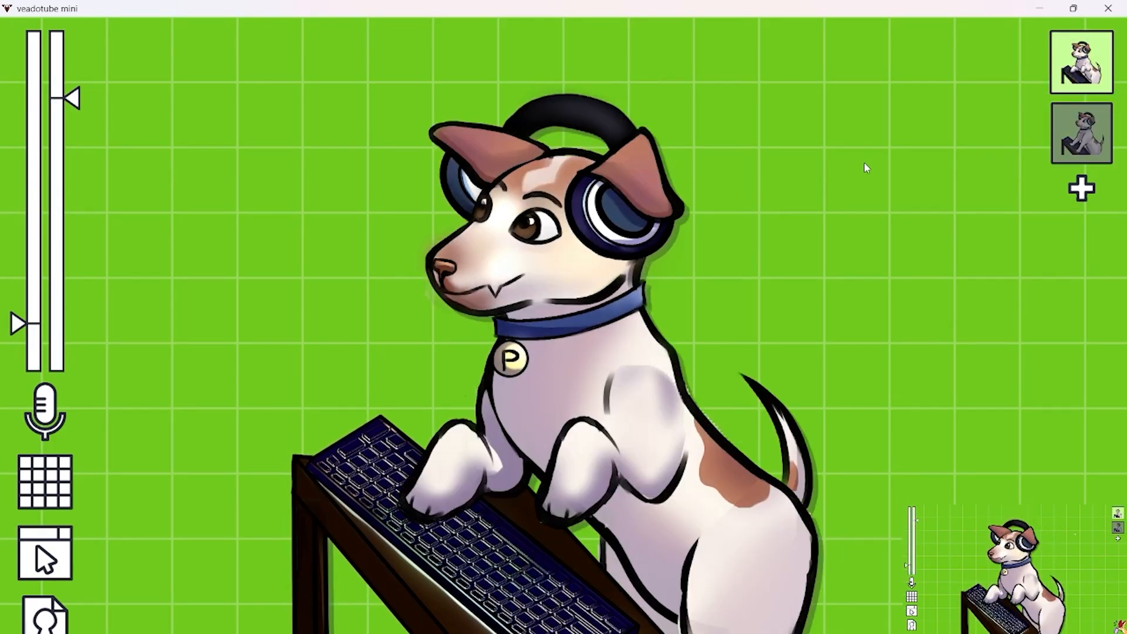
# Assign a mouse shortcut to the aaAAA! state and switch the avatar to the aaAAA! 2 state
pyautogui.click(1075, 66)
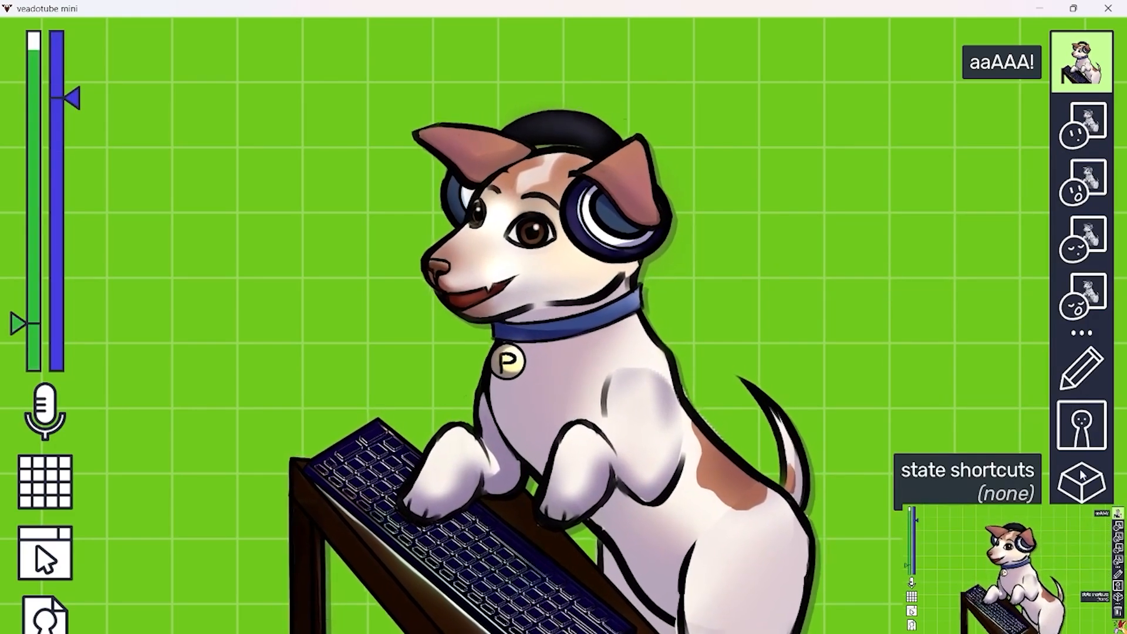
pyautogui.click(1067, 477)
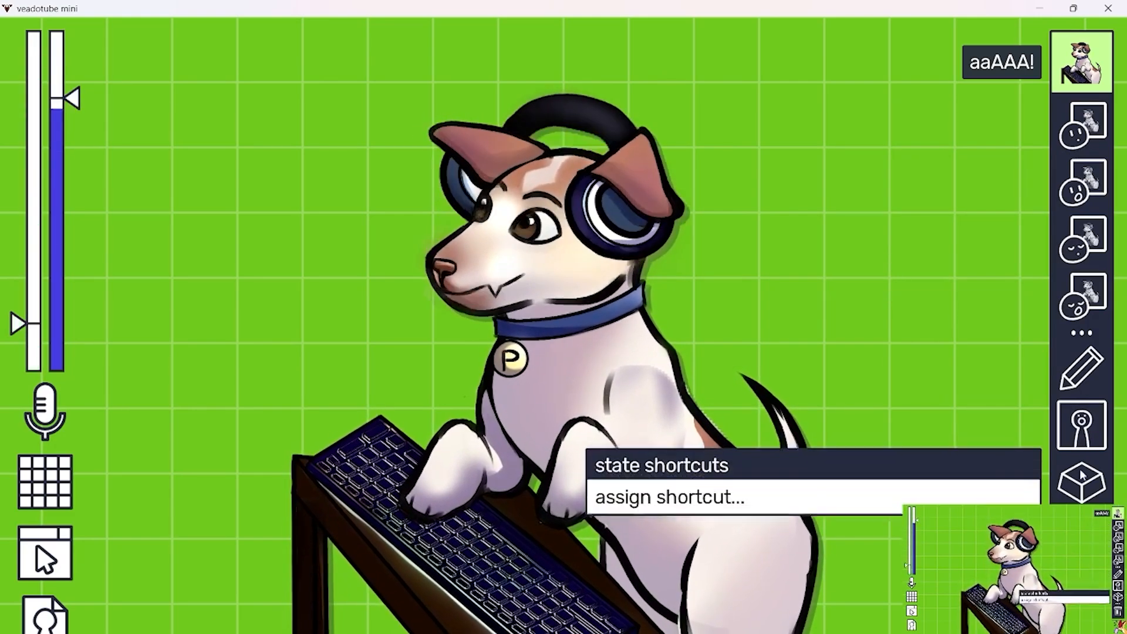
pyautogui.click(1009, 494)
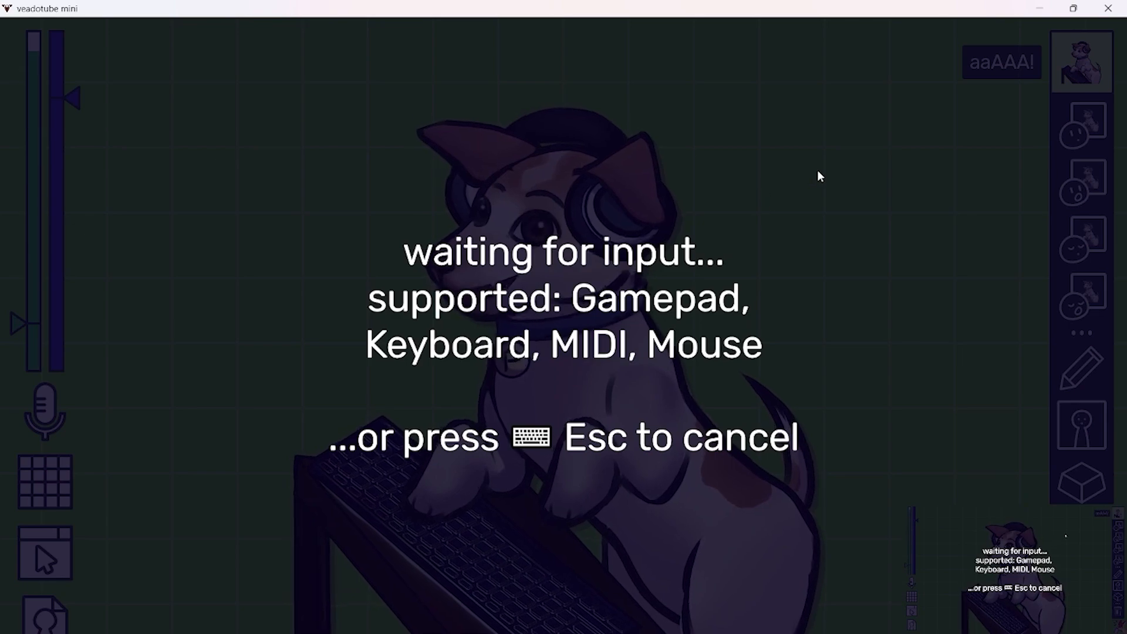
pyautogui.middleClick(807, 199)
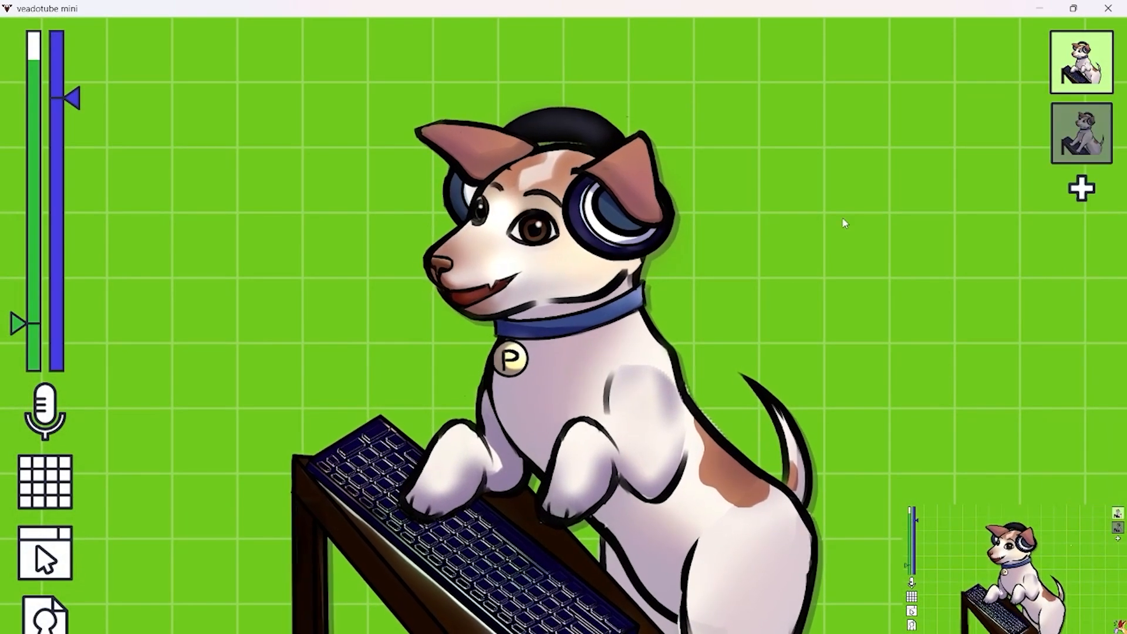
pyautogui.click(1056, 131)
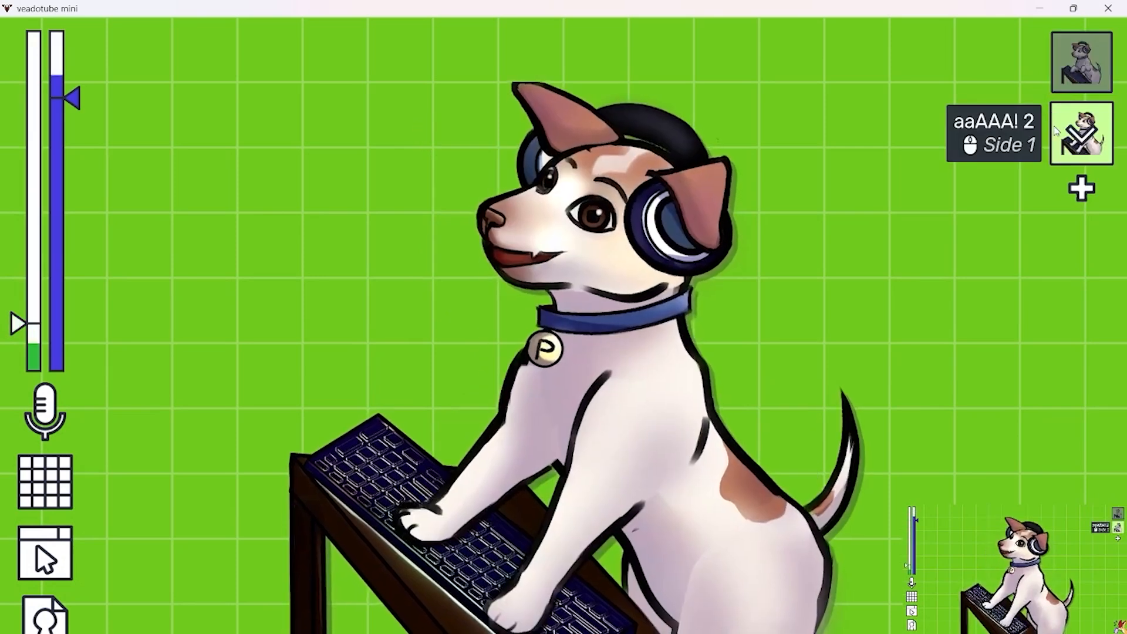
pyautogui.middleClick(1056, 131)
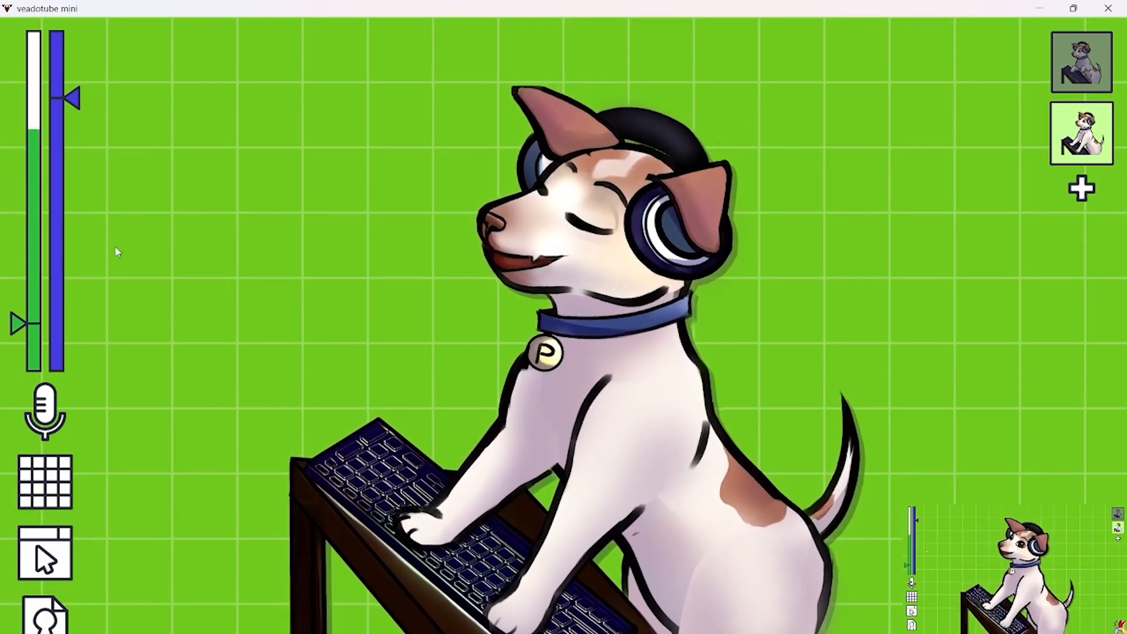
# Set the avatar's display background to image
pyautogui.click(53, 487)
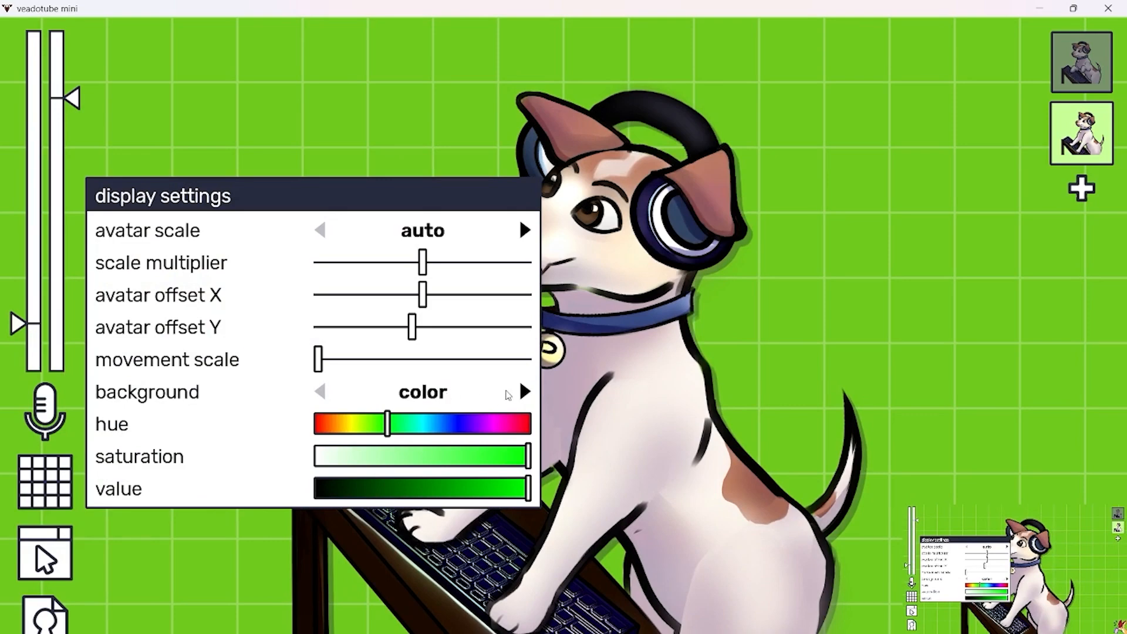
pyautogui.click(525, 392)
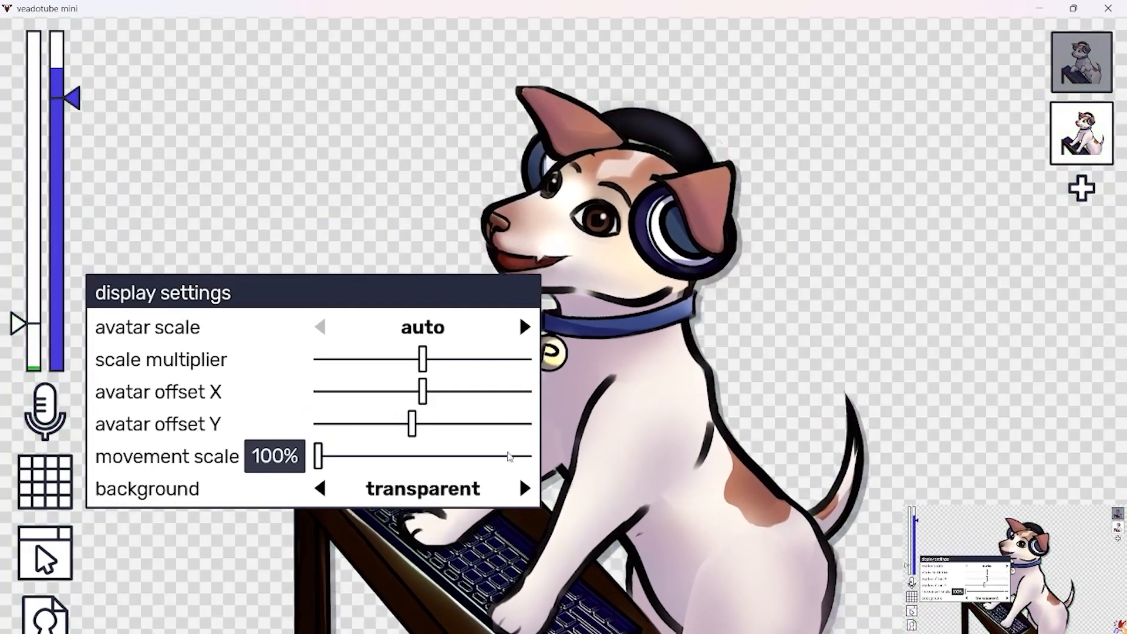
pyautogui.click(522, 489)
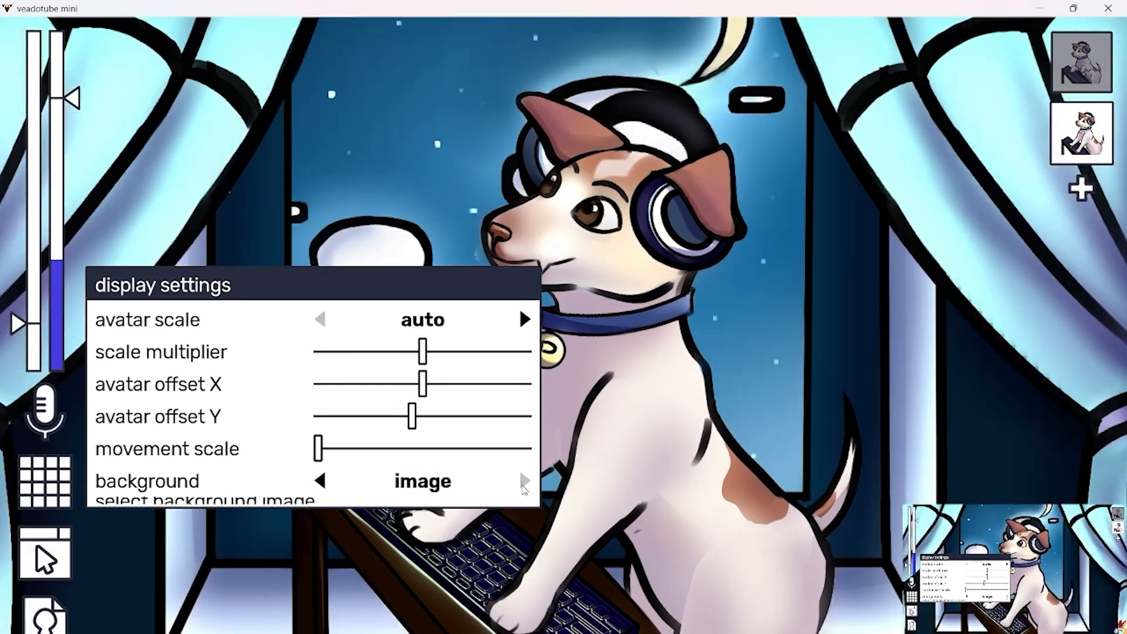